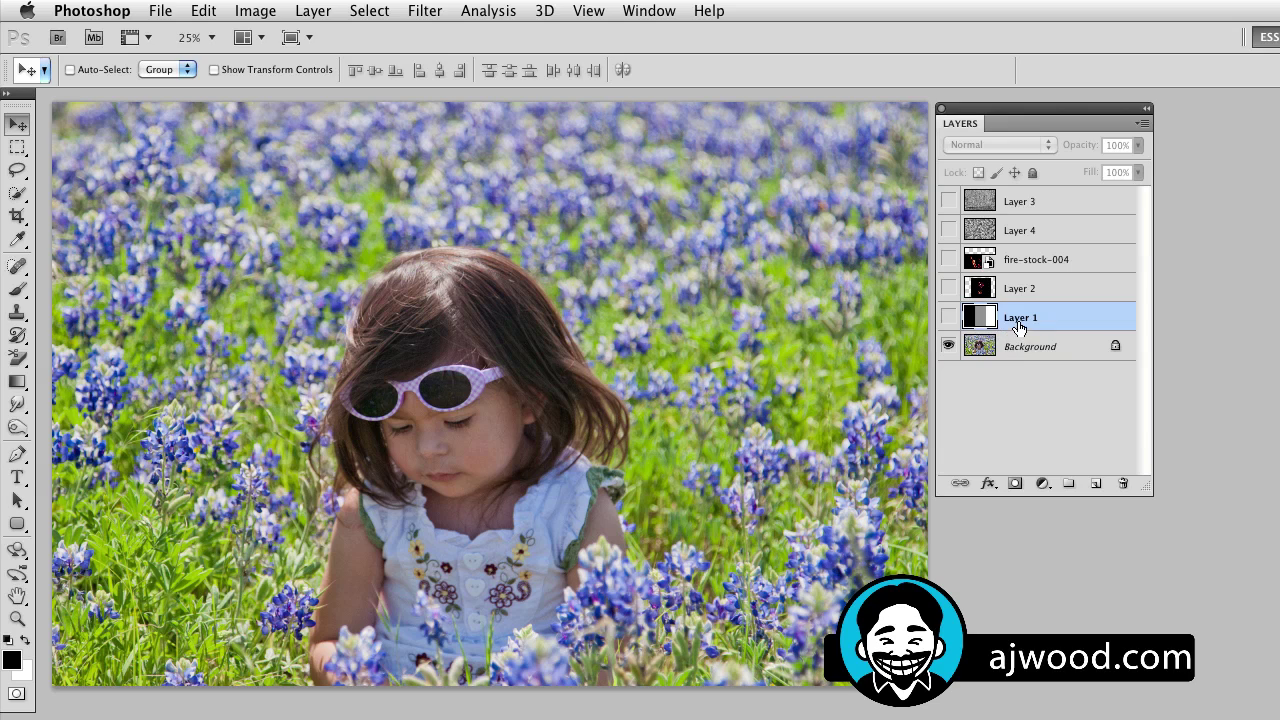
Step: Make Layer 1's black, grey and white bands visible over the photo and expand its blend-mode list
left_click(948, 317)
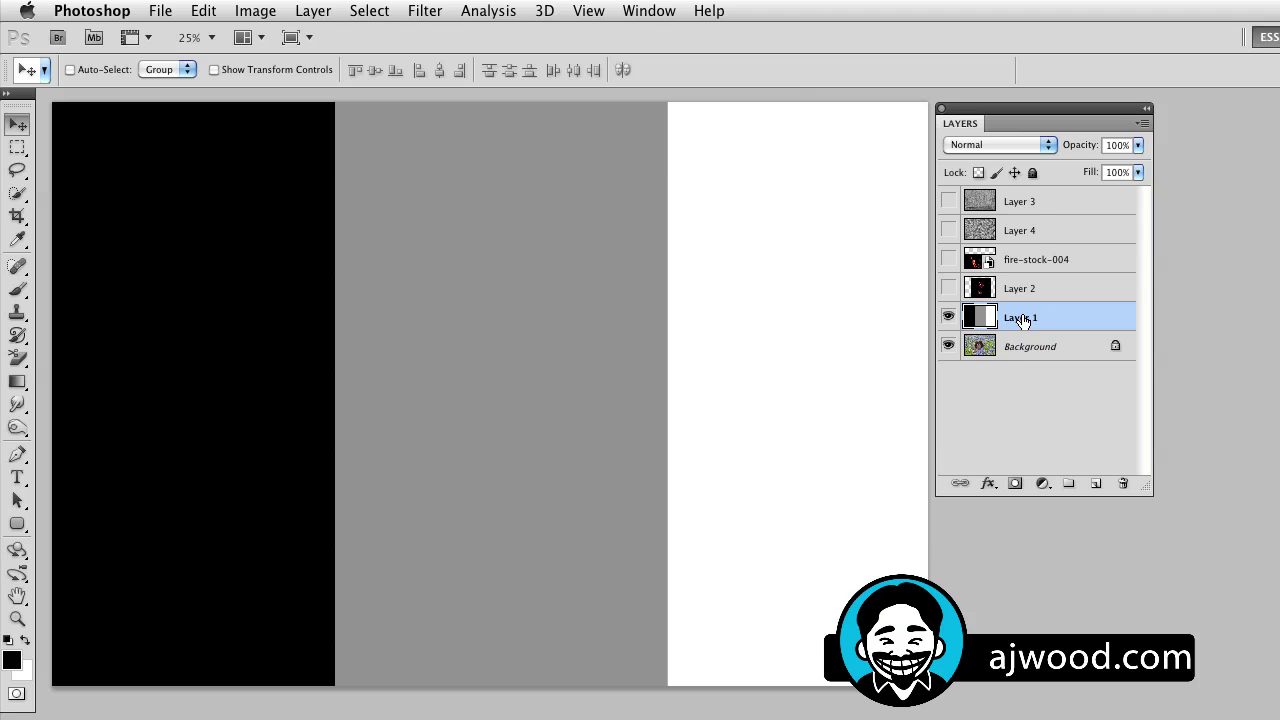
left_click(1048, 143)
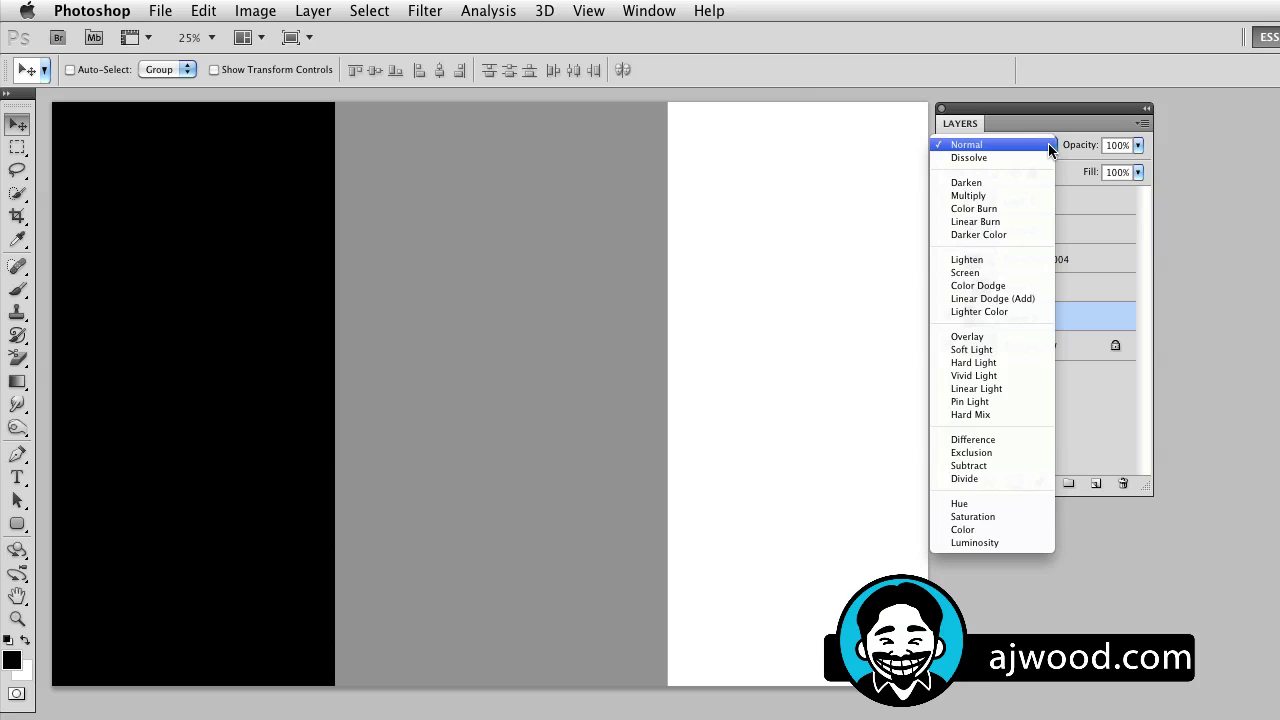
Step: Set Layer 1 to Multiply so the white band vanishes and the grey darkens the photo
left_click(1009, 196)
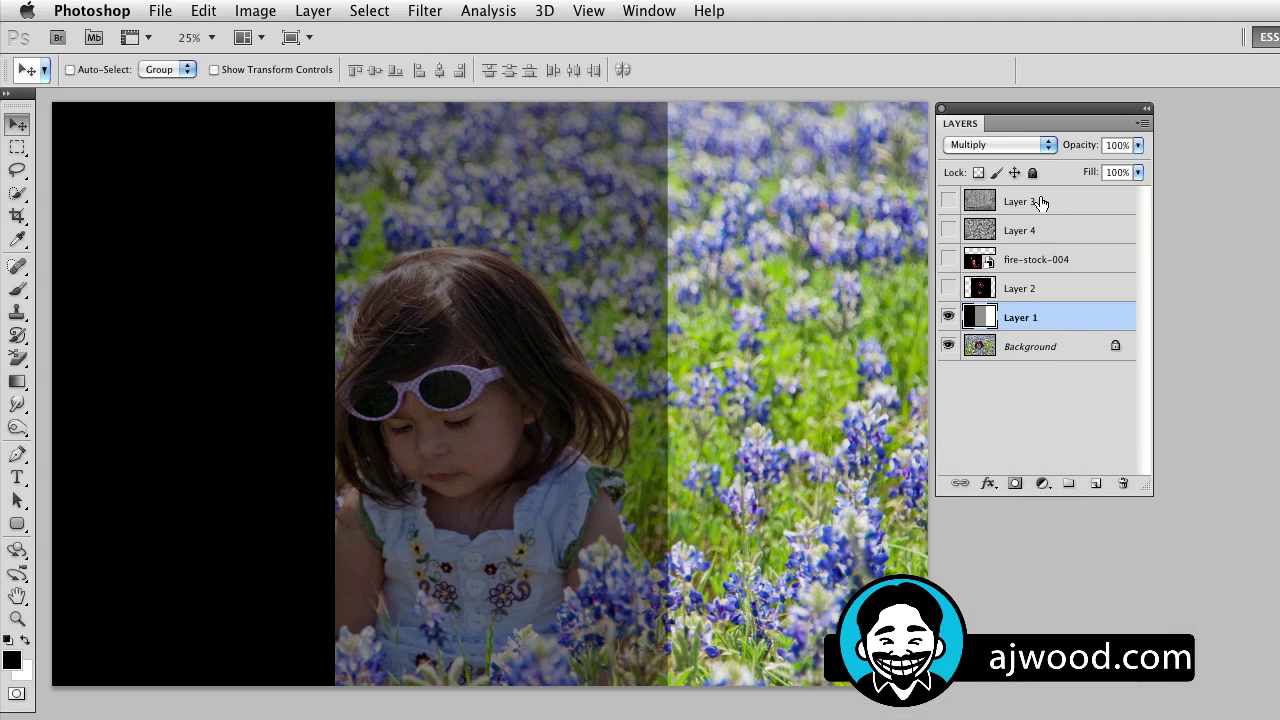
Step: Change Layer 1's blend mode to Screen, making the black band disappear and brightening the photo
left_click(1047, 148)
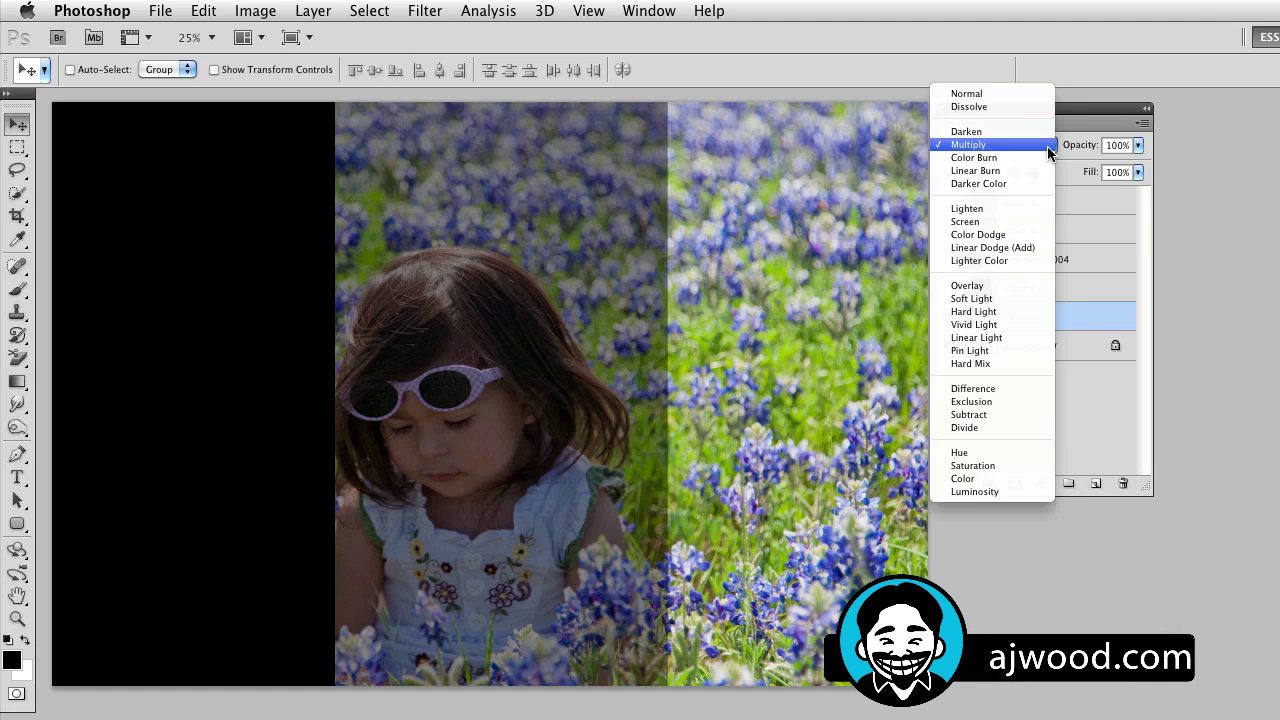
left_click(1018, 222)
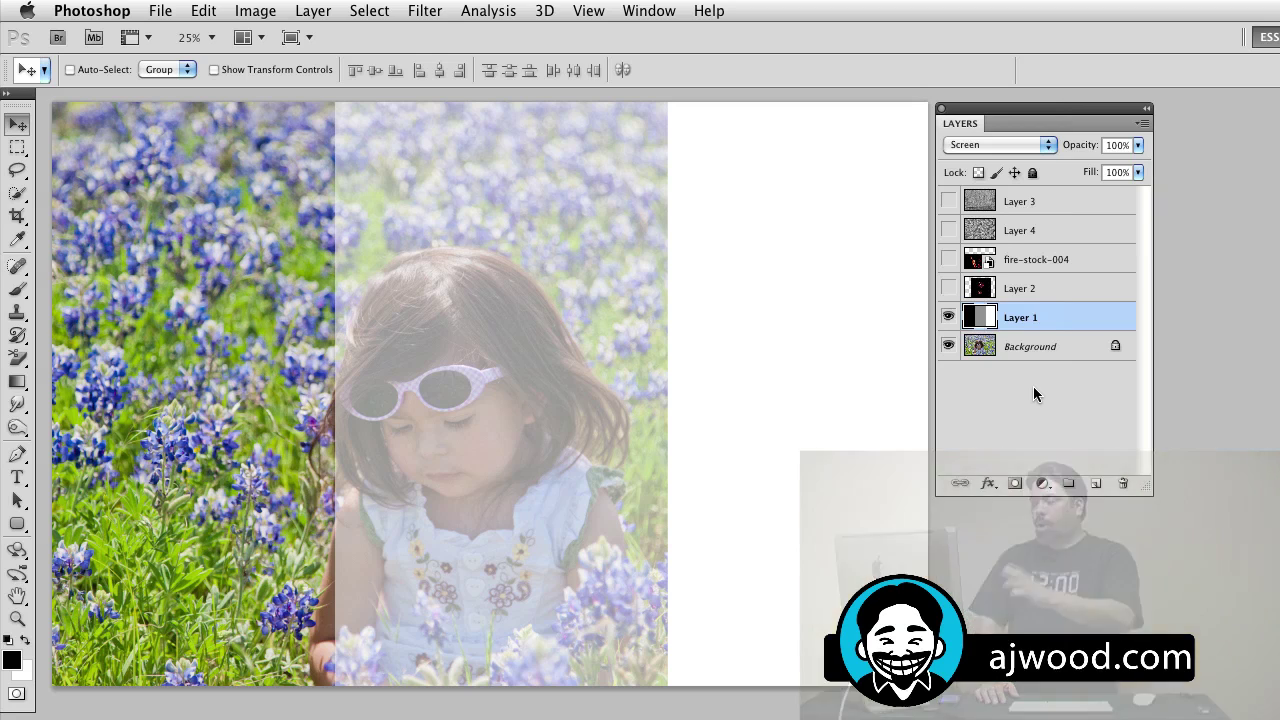
Step: Apply Overlay blending to Layer 1 with Shift+Option+O, then hide Layer 1
key("alt+shift+o")
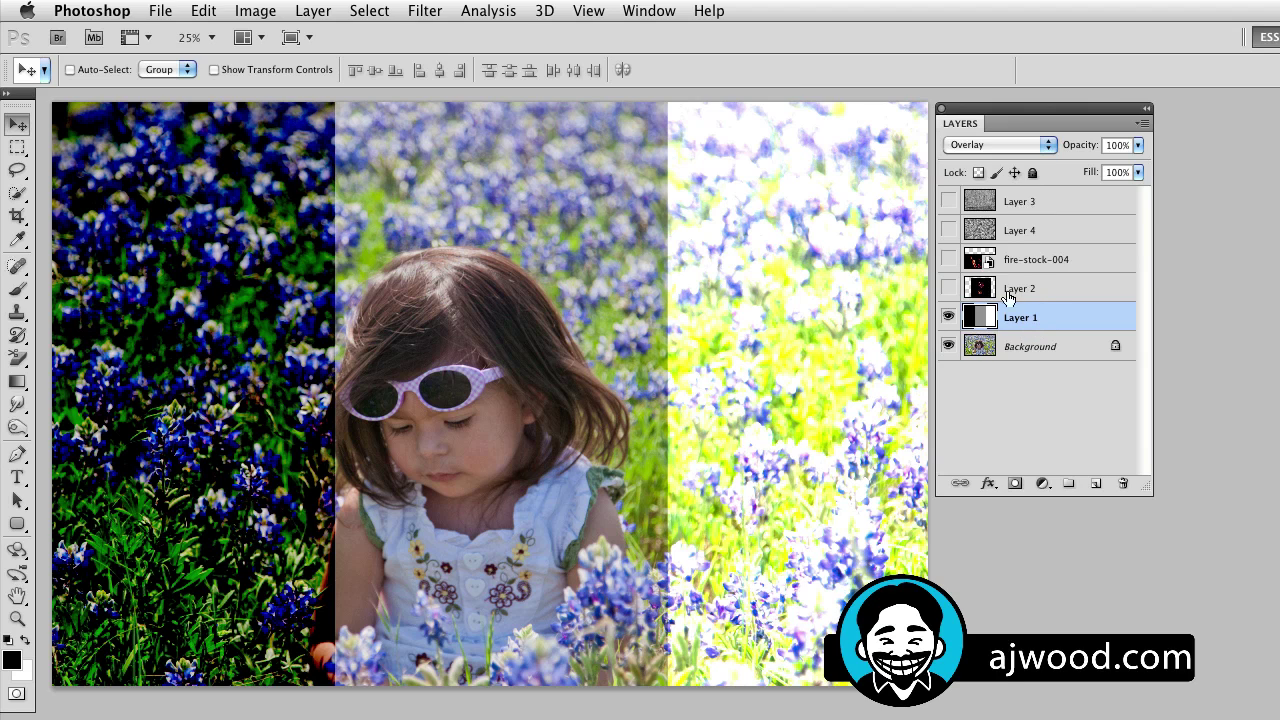
left_click(948, 318)
Step: Show Layer 2's Screen-blended fireworks, shift them left over the girl's hair and chest, then hide them
left_click(948, 289)
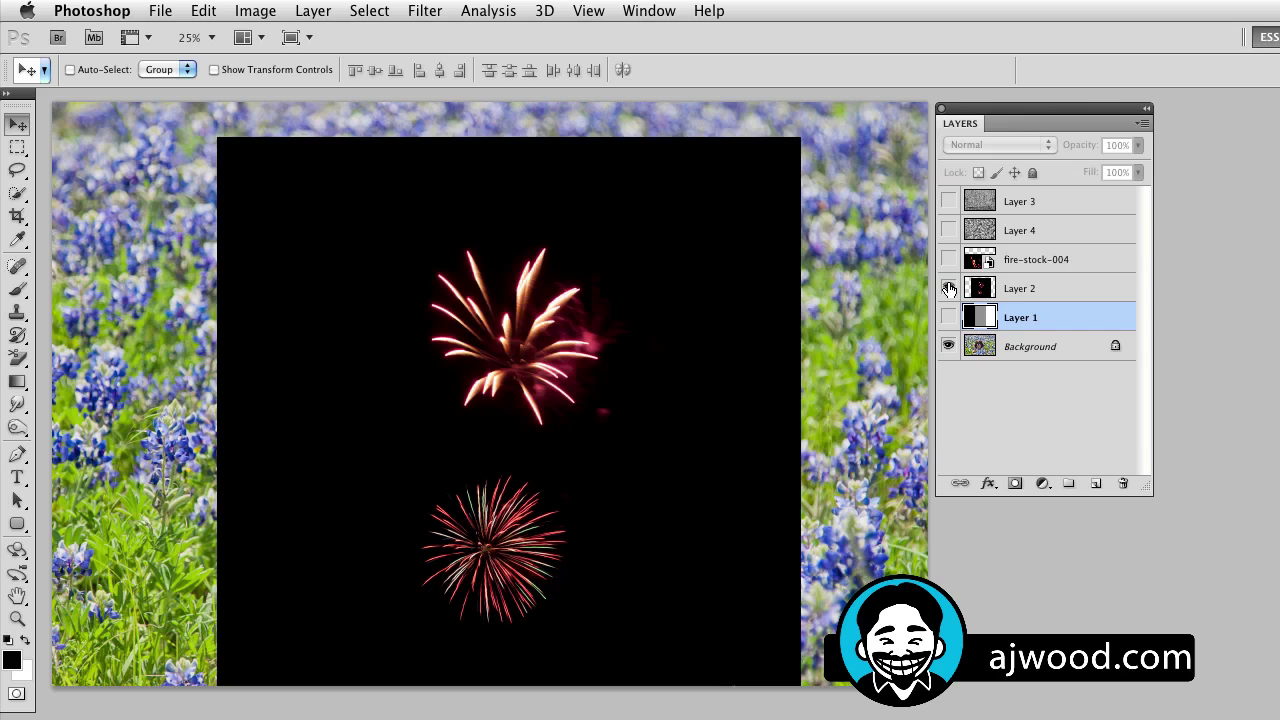
left_click(1020, 292)
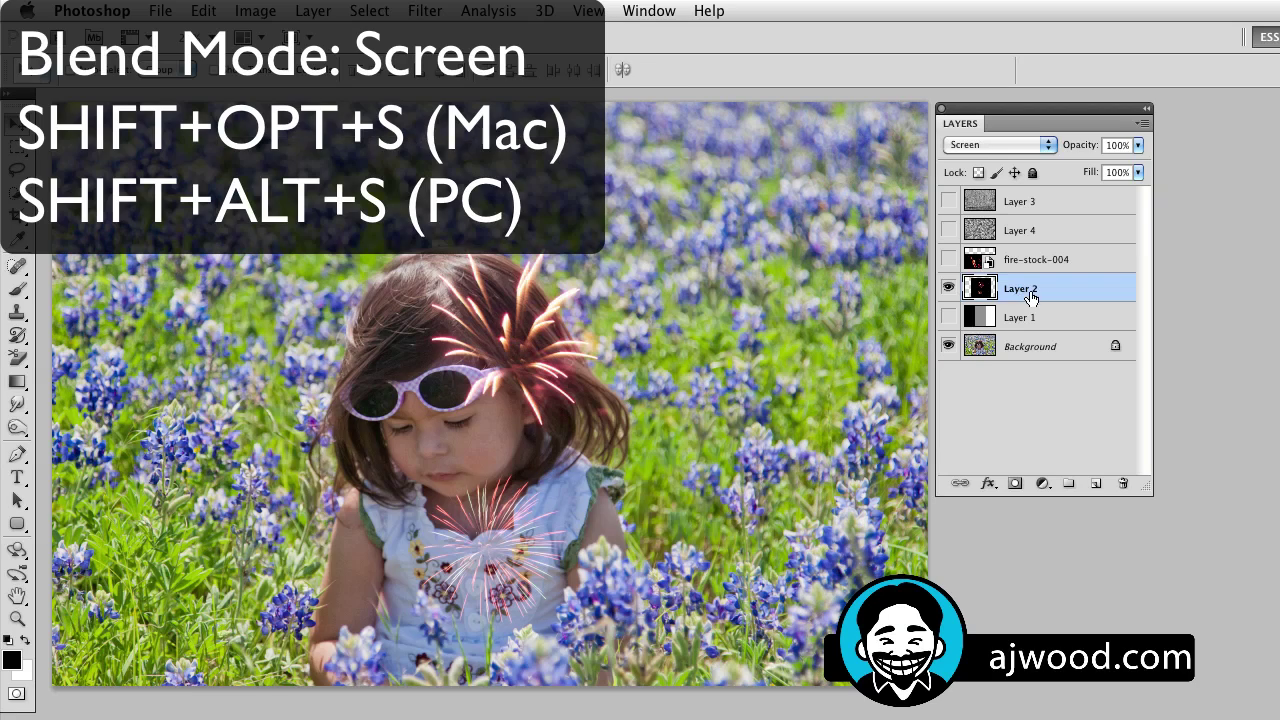
left_click_drag(480, 550, 332, 550)
left_click_drag(603, 565, 503, 562)
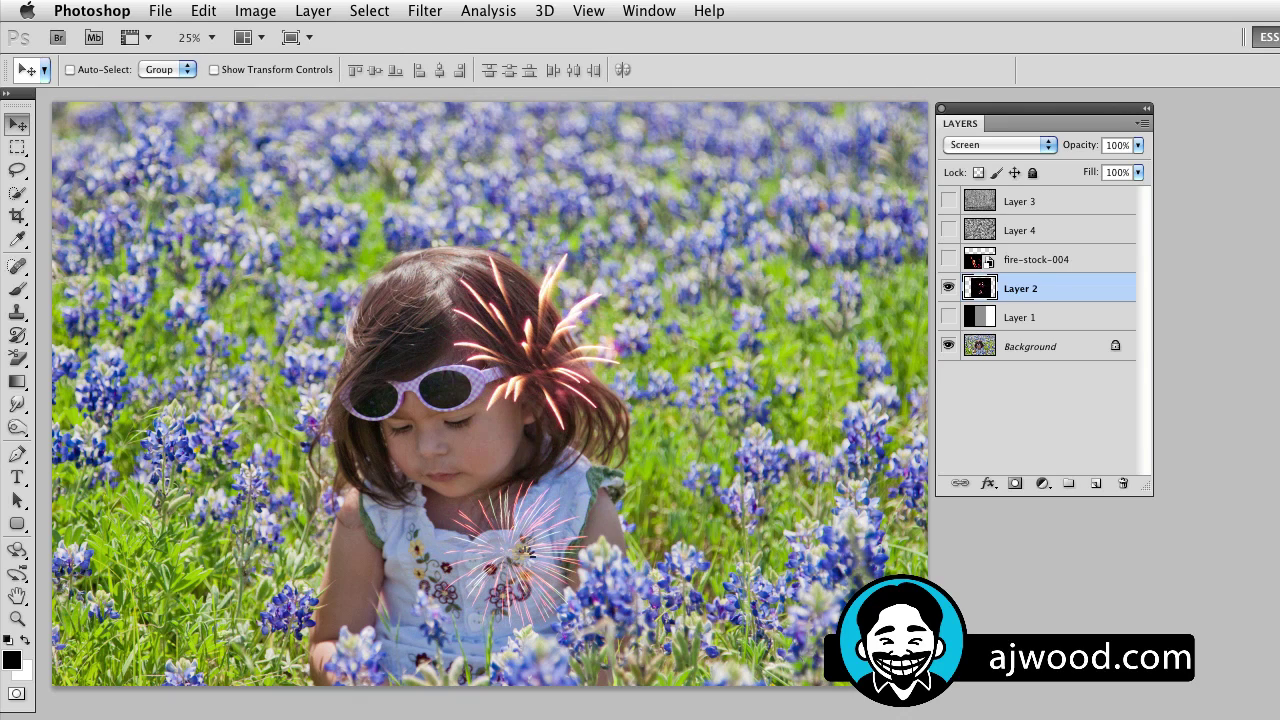
left_click(948, 288)
Step: Screen the fire-stock-004 flames, nudge them down over the lower photo, then hide the layer
left_click(1031, 265)
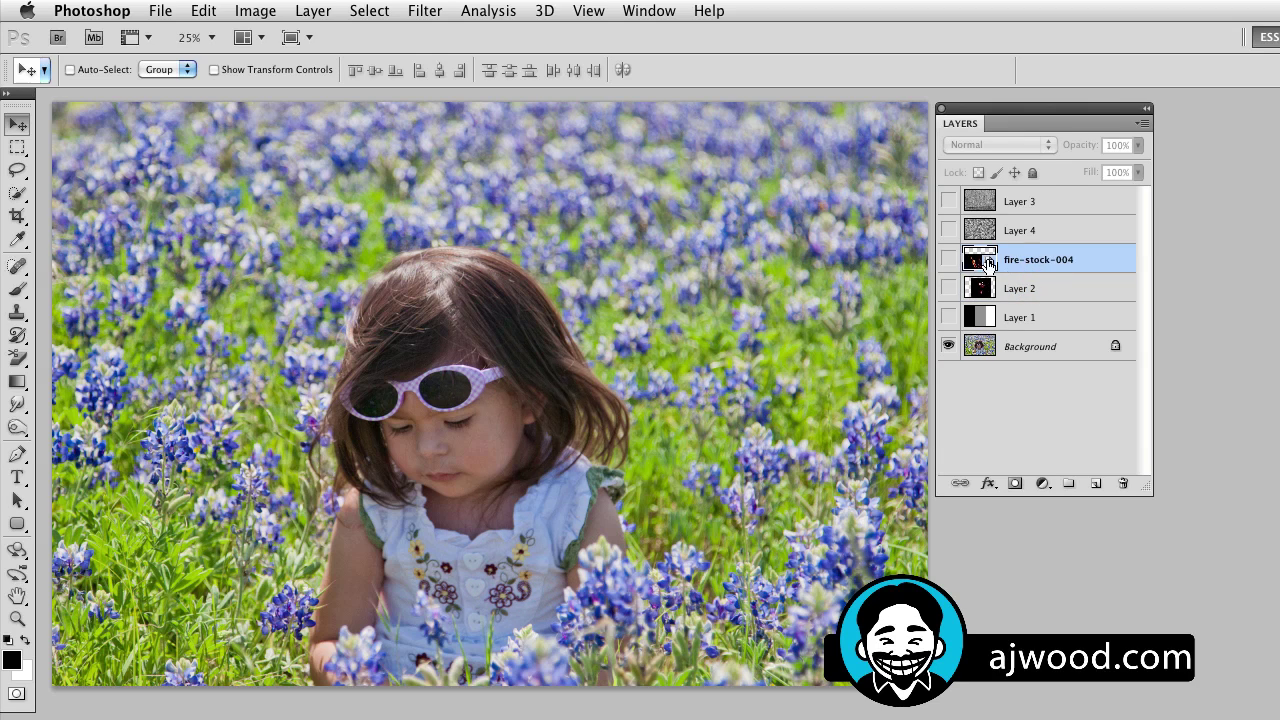
left_click(948, 260)
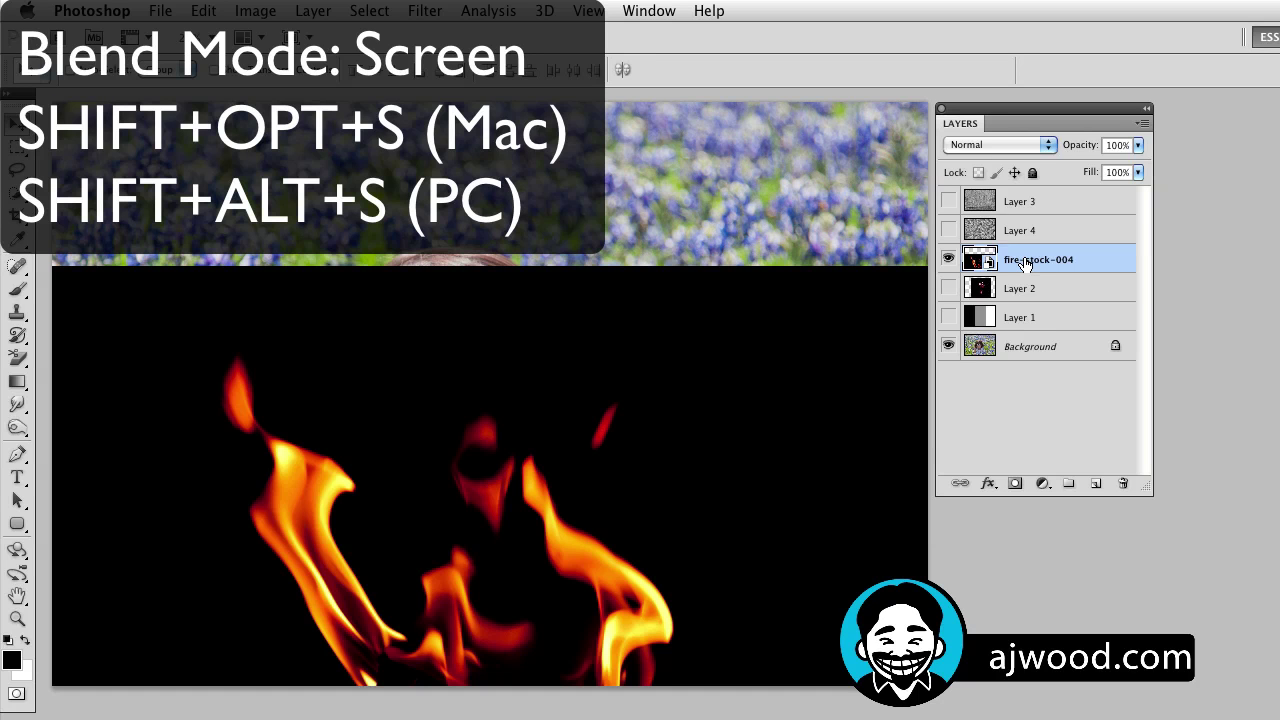
key("shift+alt+s")
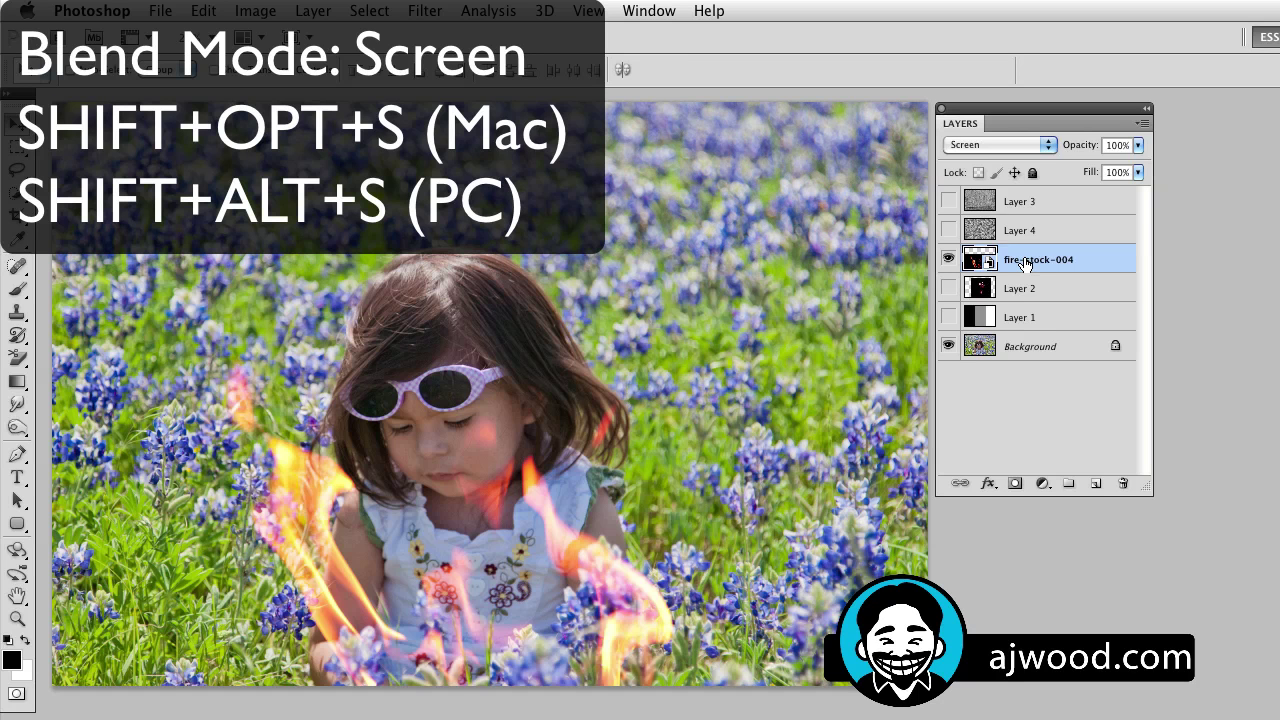
mouse_move(507, 614)
left_mouse_down()
mouse_move(449, 613)
mouse_move(517, 614)
mouse_move(511, 633)
left_mouse_up()
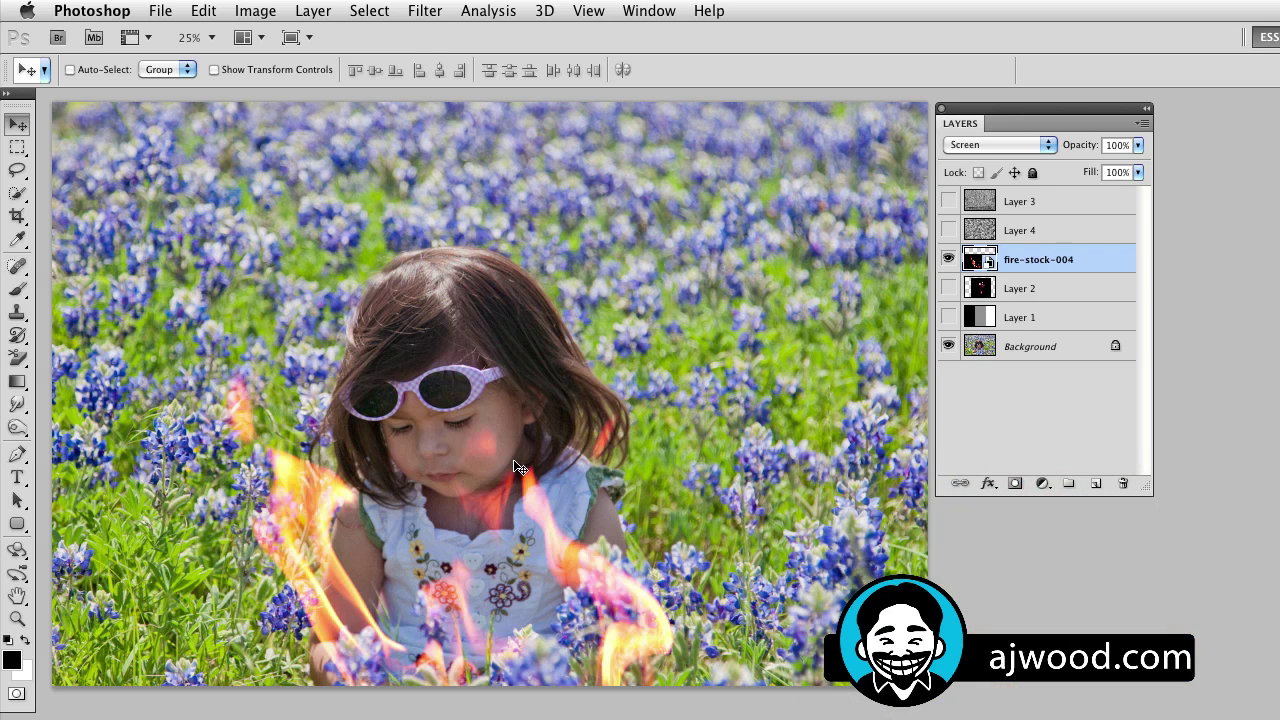
left_click(949, 259)
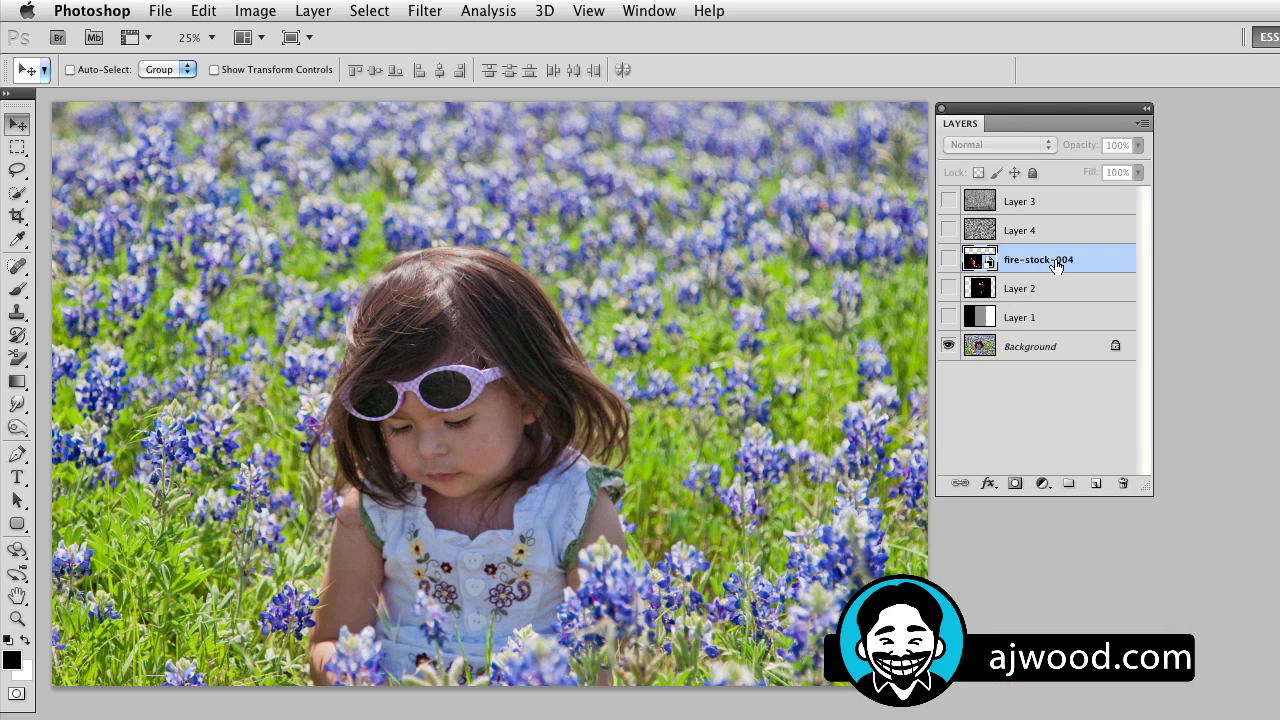
Step: Show Layer 4's clouds, try Multiply, settle on Screen at 50% opacity, then hide it
left_click(1018, 231)
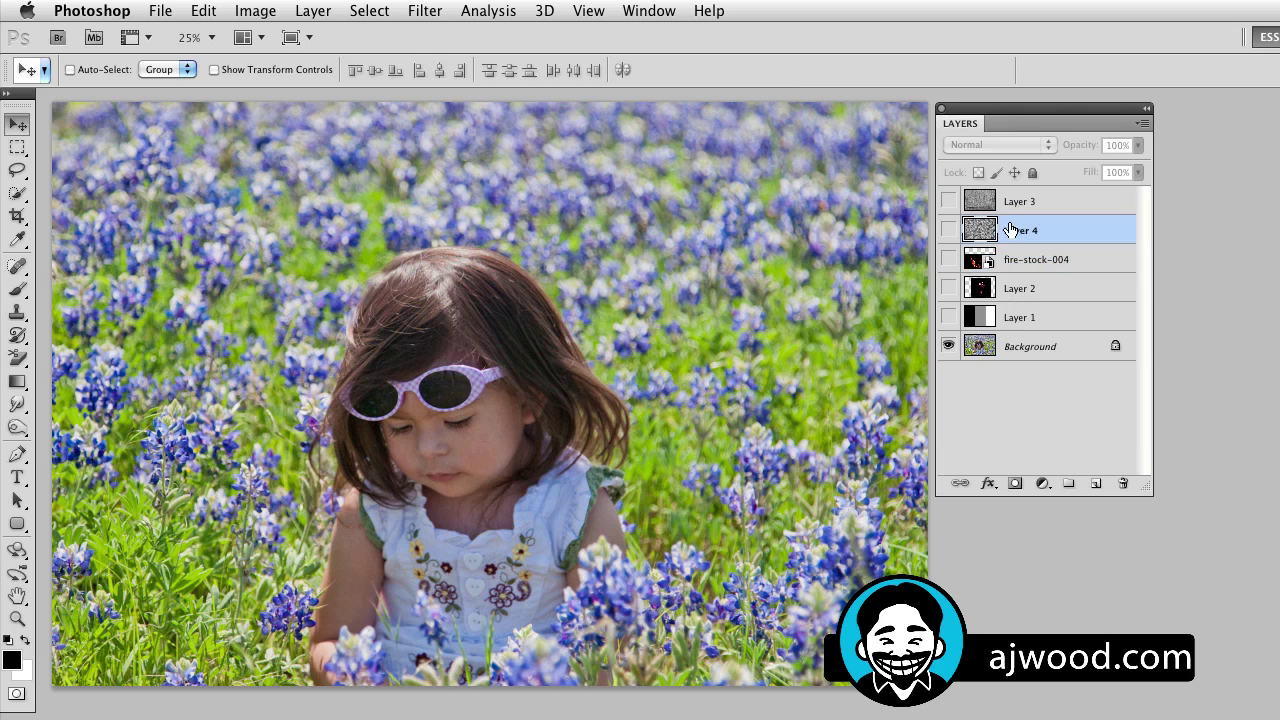
left_click(950, 231)
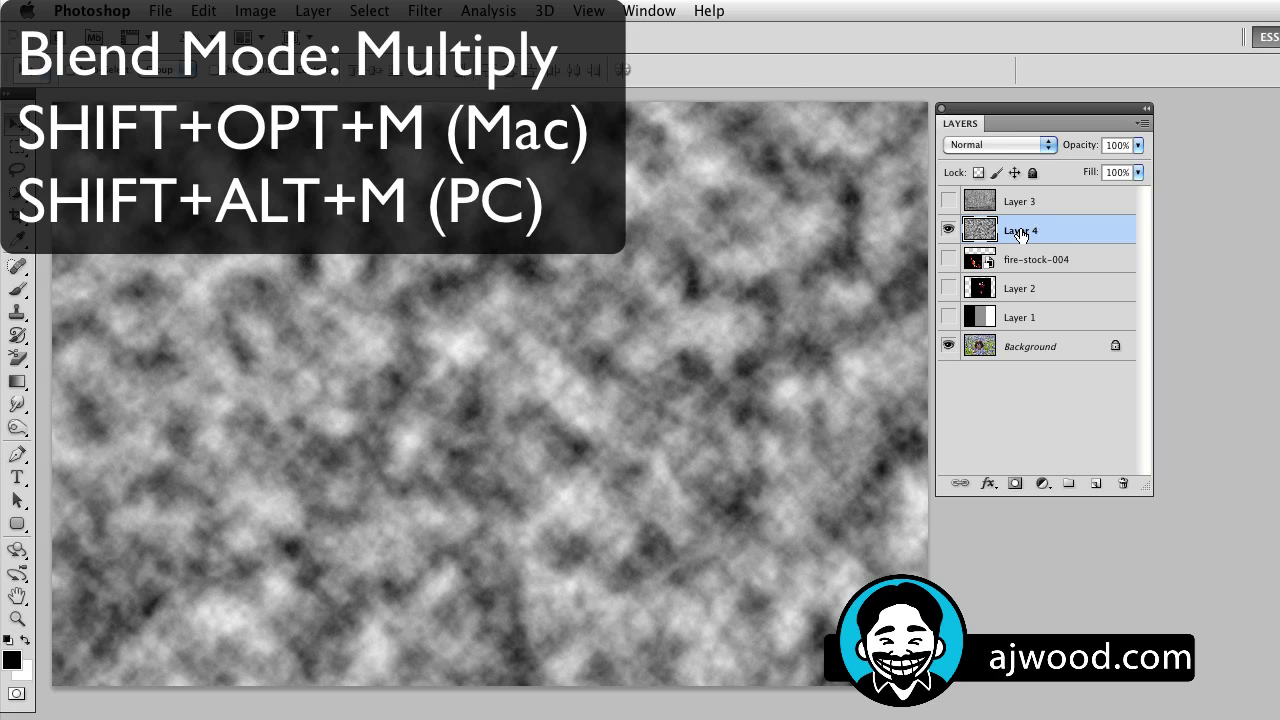
key("shift+alt+m")
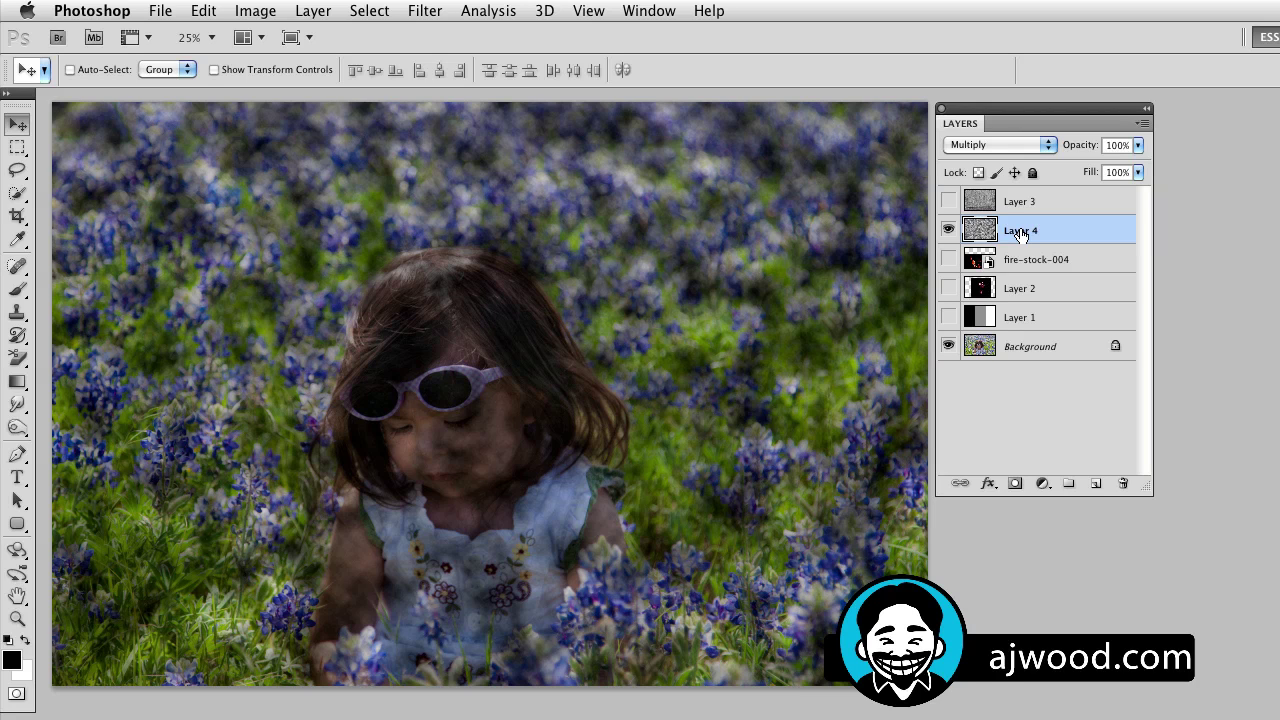
key("shift+alt+s")
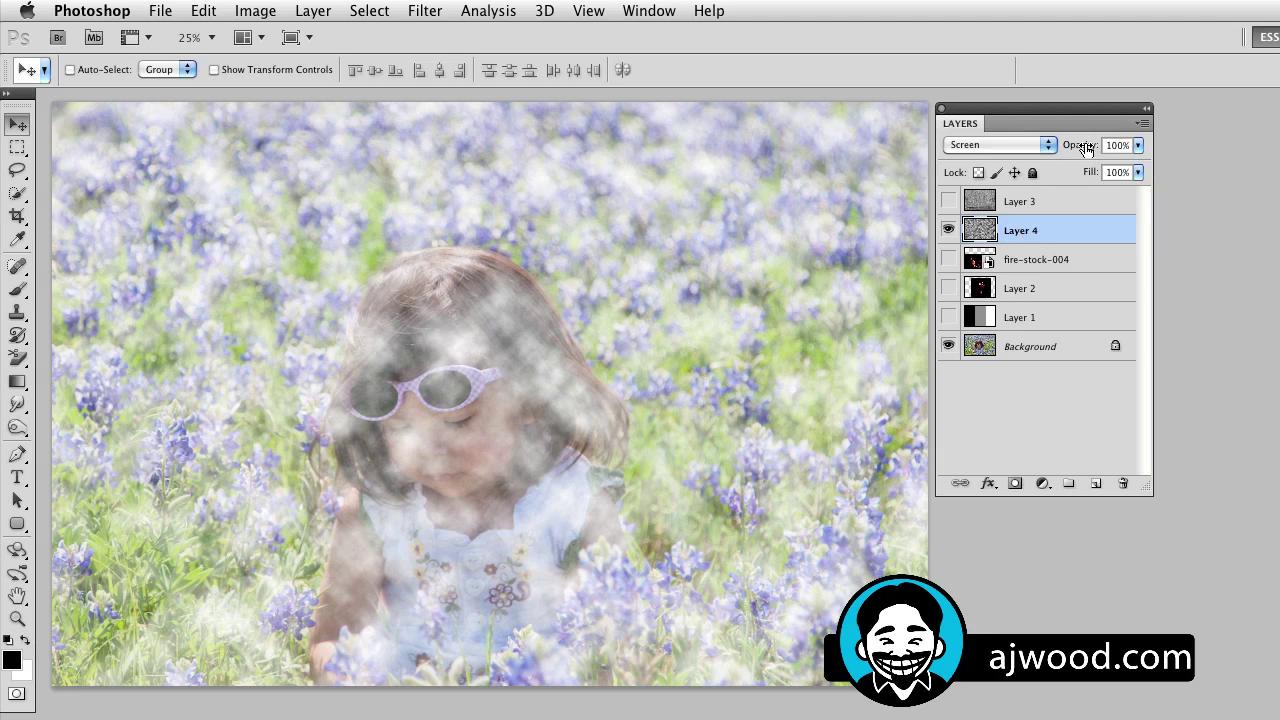
left_click_drag(1085, 150, 1036, 147)
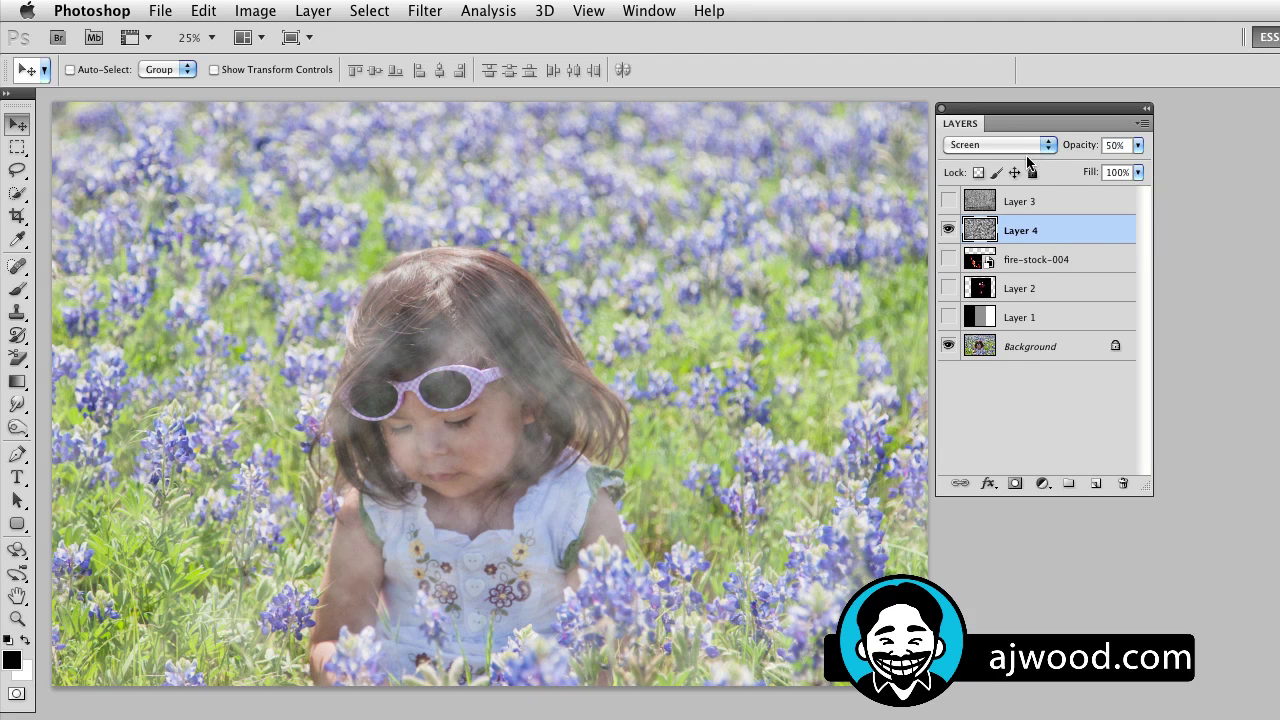
left_click(949, 232)
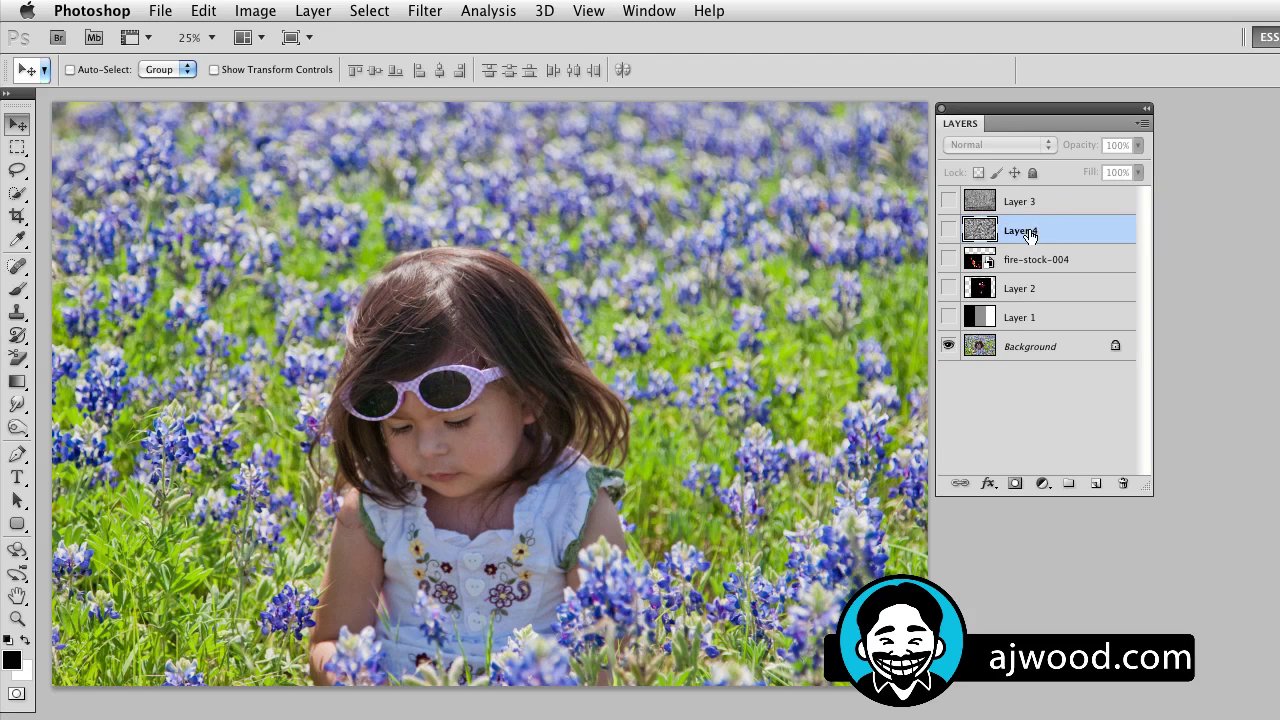
Step: Show Layer 3's grainy texture, cycle its blend mode to Vivid Light, and set 40% opacity
left_click(1021, 201)
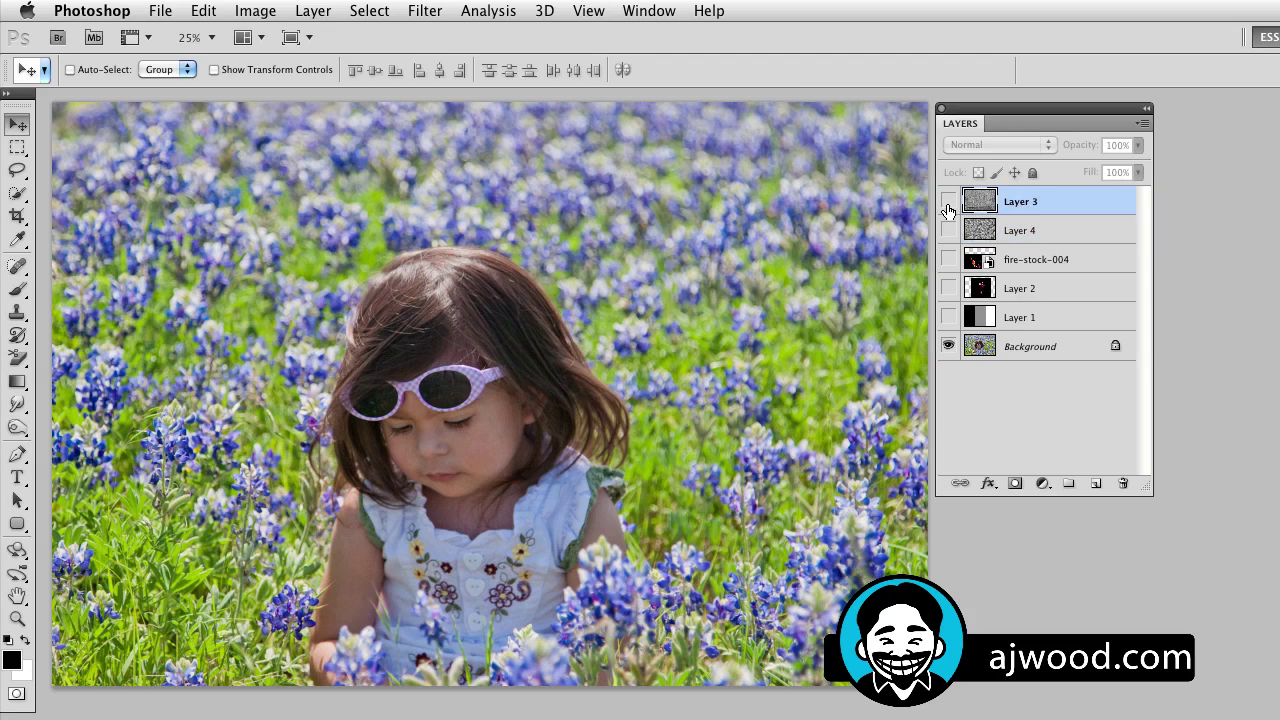
left_click(948, 201)
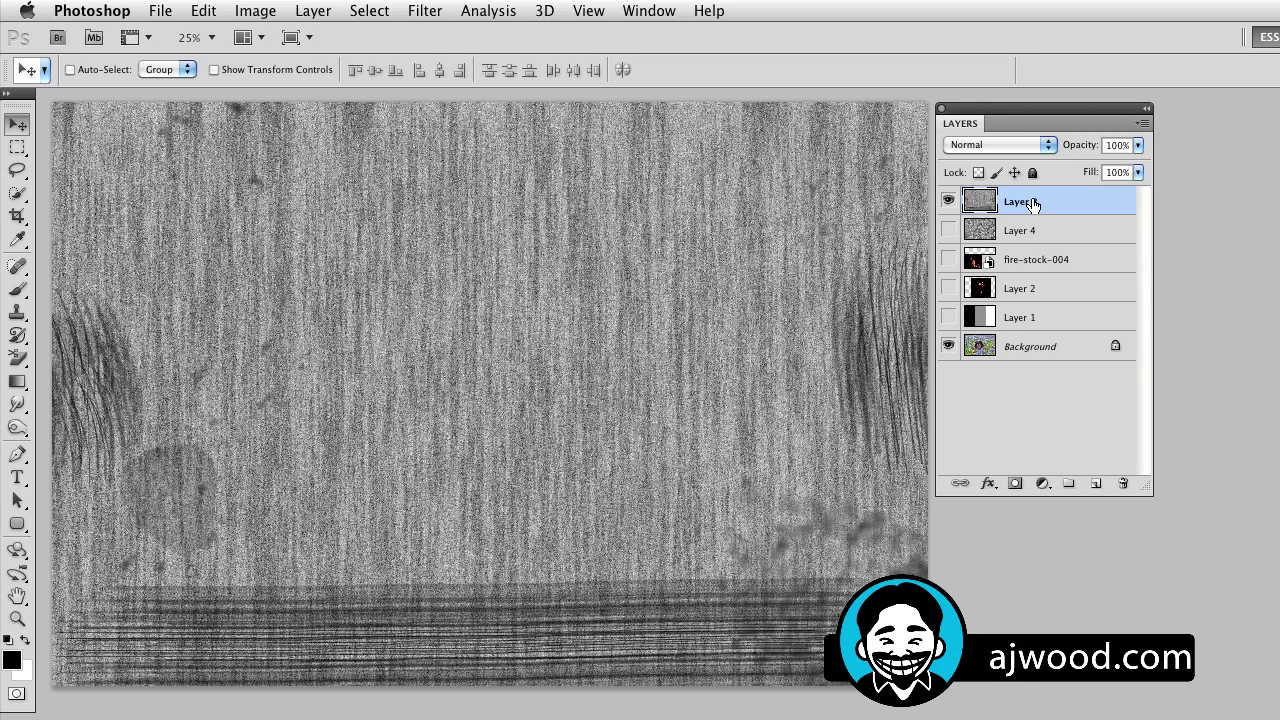
key("shift+plus")
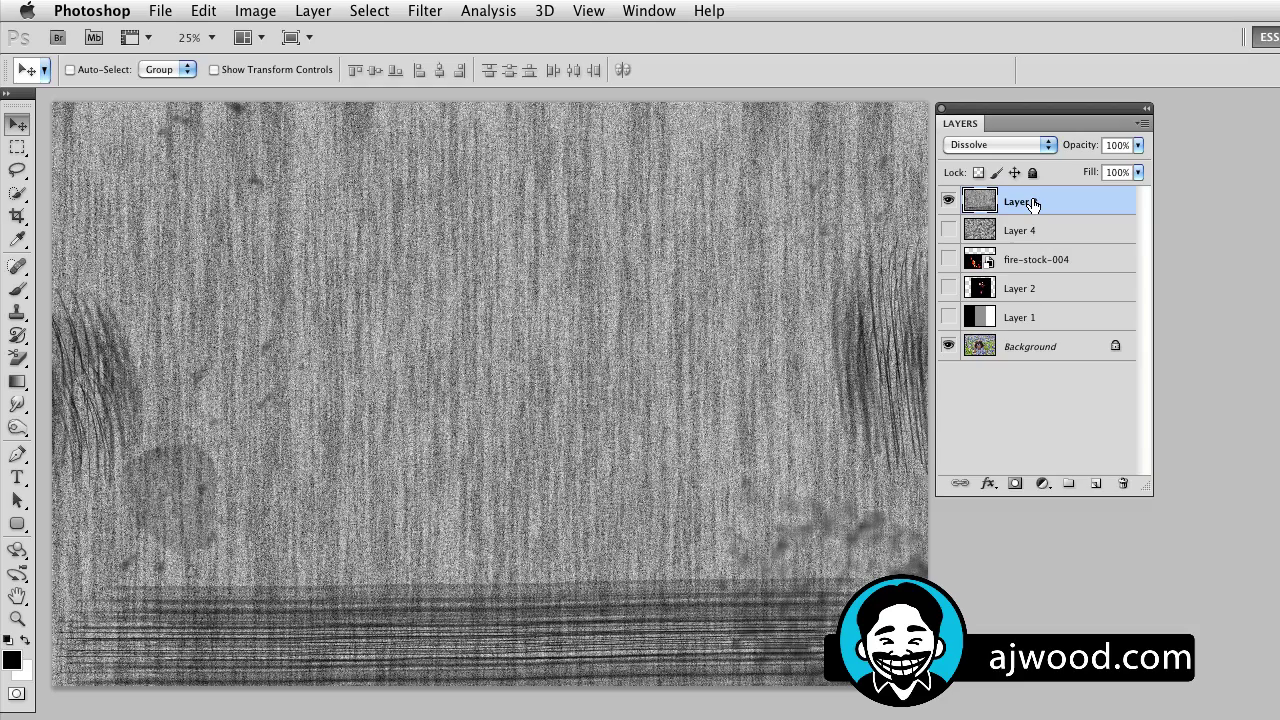
key("shift+plus")
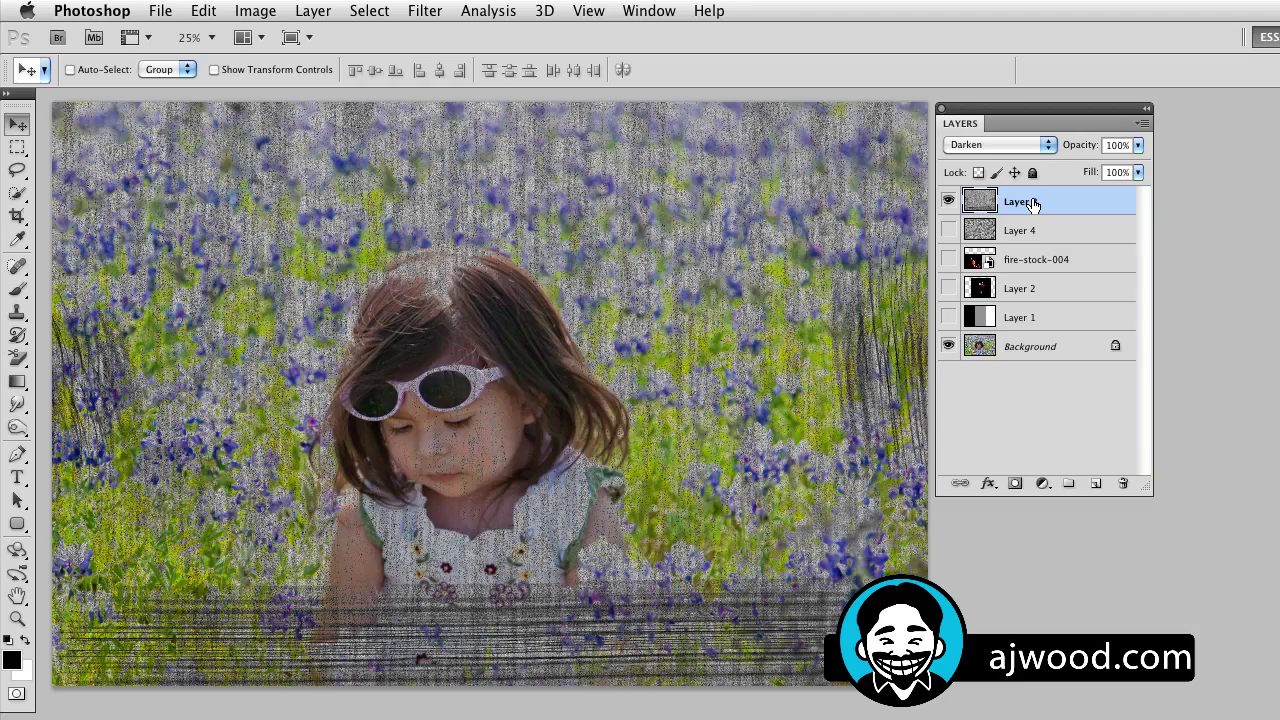
key("shift+plus")
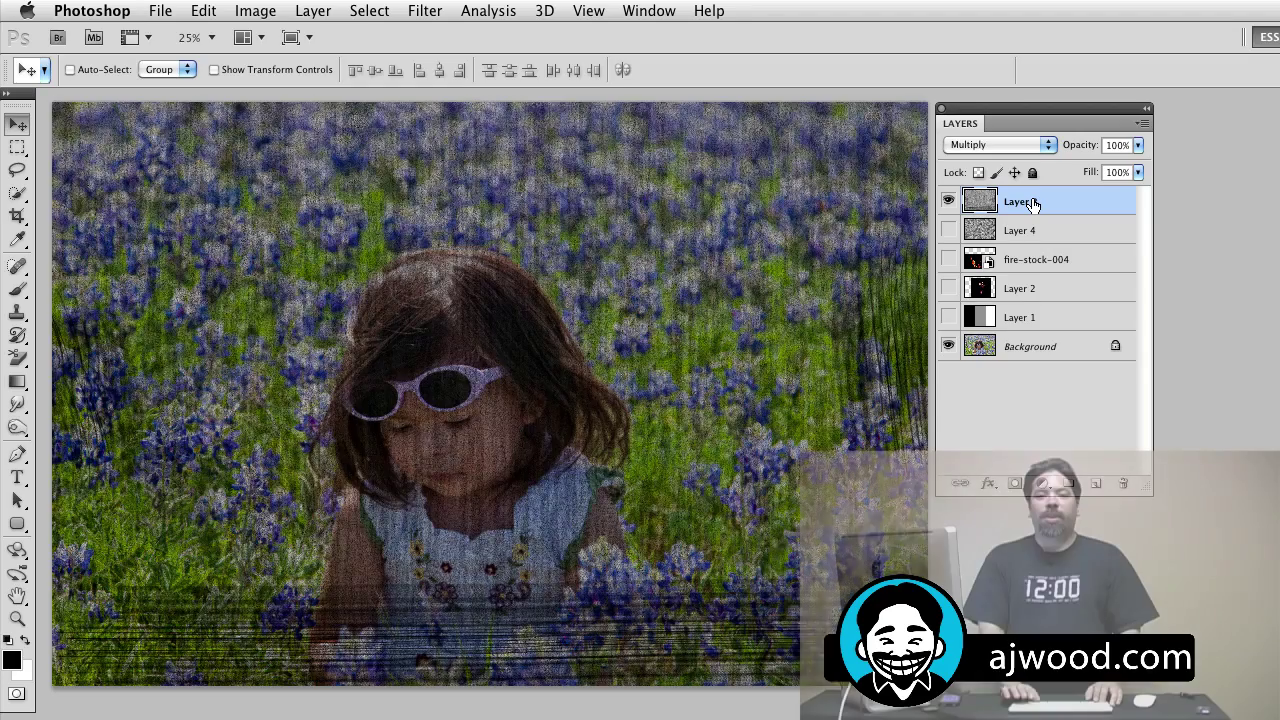
key("shift+plus")
key("shift+plus")
key("shift+plus")
key("shift+plus")
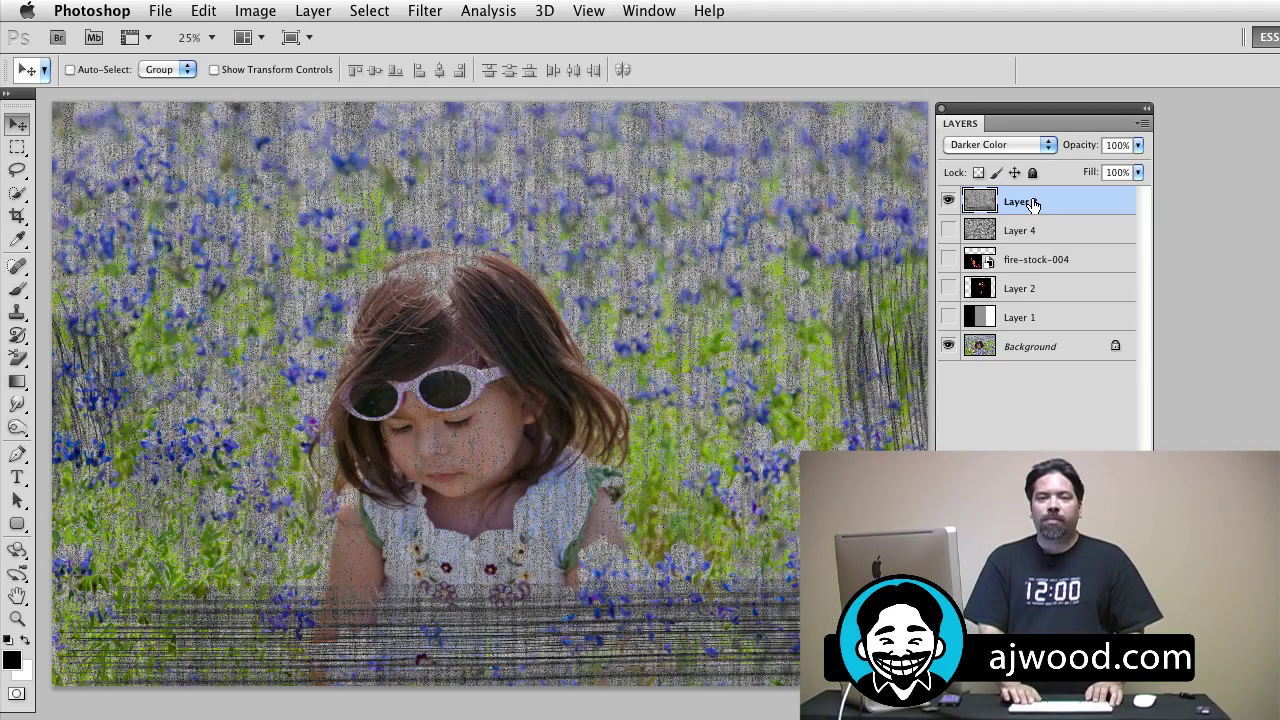
key("shift+plus")
key("shift+plus")
key("shift+plus")
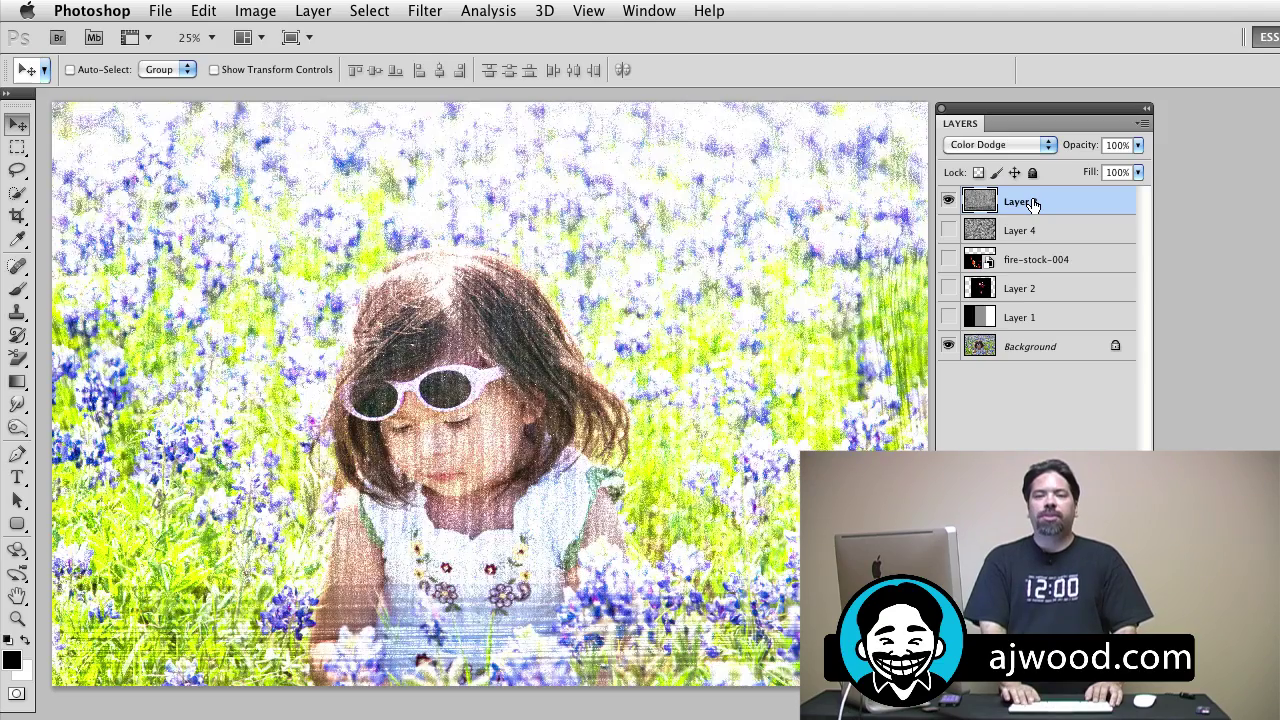
key("shift+plus")
key("shift+plus")
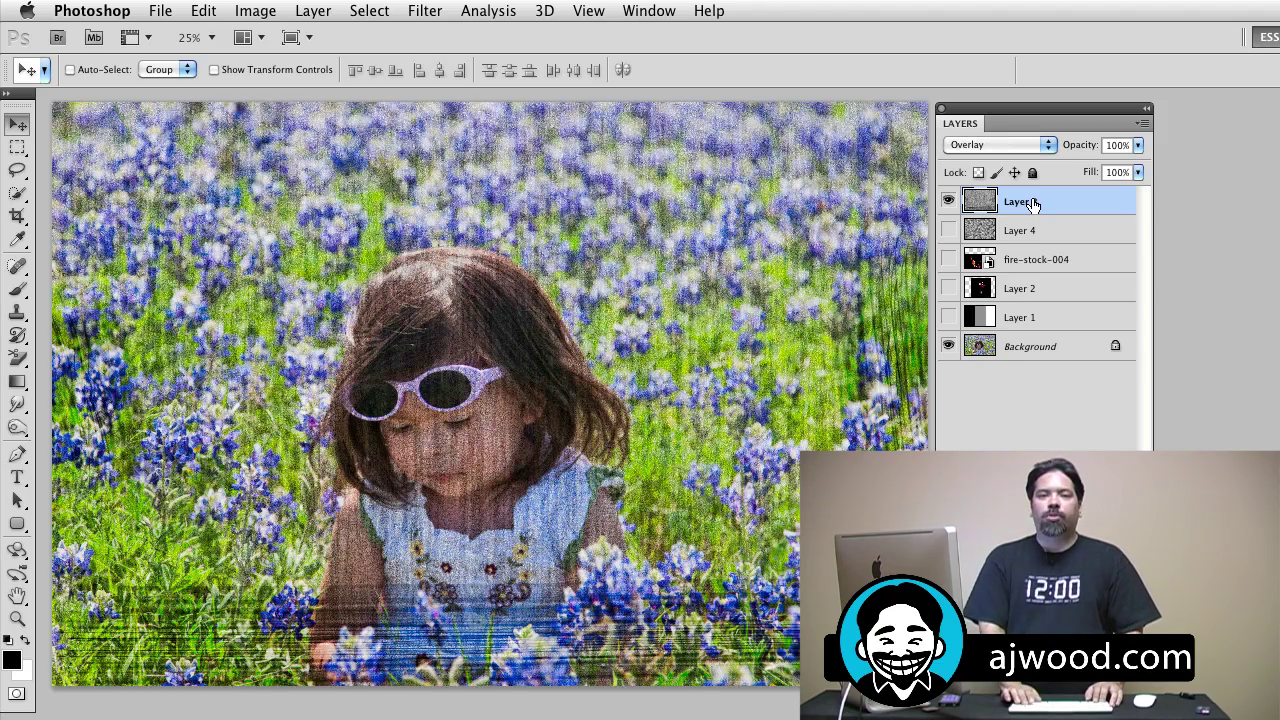
key("shift+plus")
key("shift+plus")
key("shift+plus")
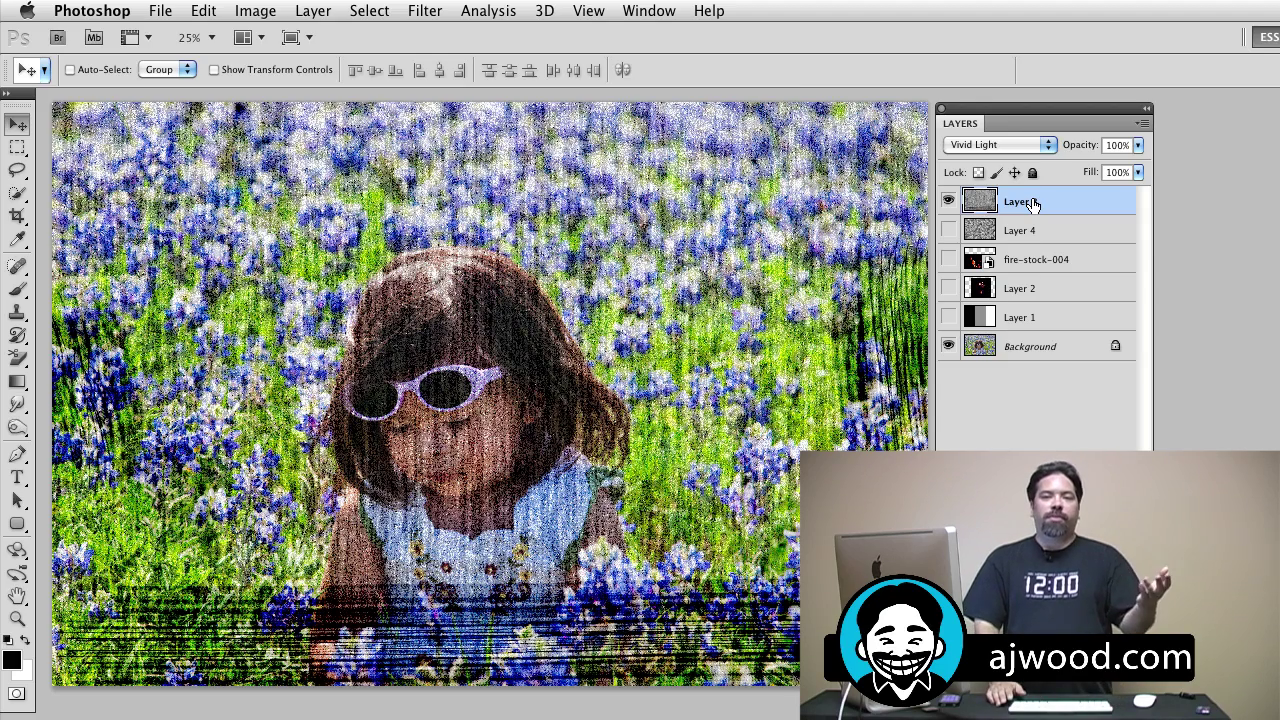
key("4")
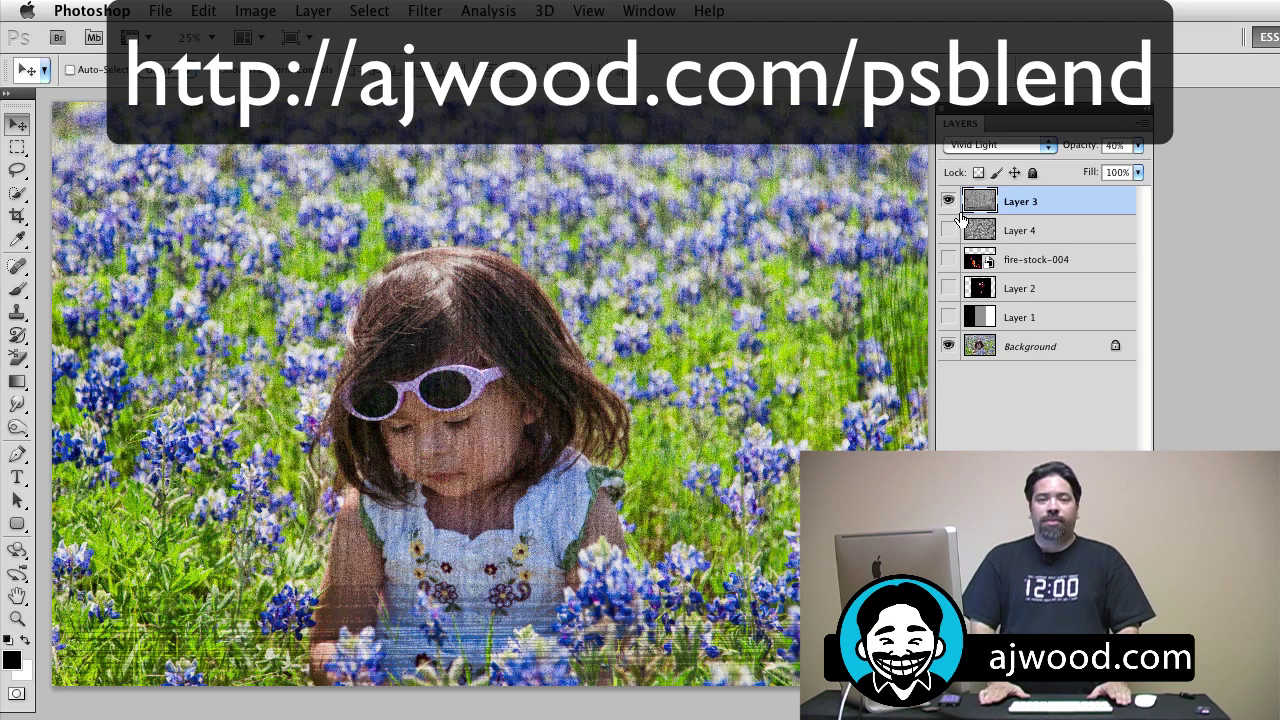
Step: Select Layer 1 and switch its blend mode from Screen to Overlay
left_click(1022, 318)
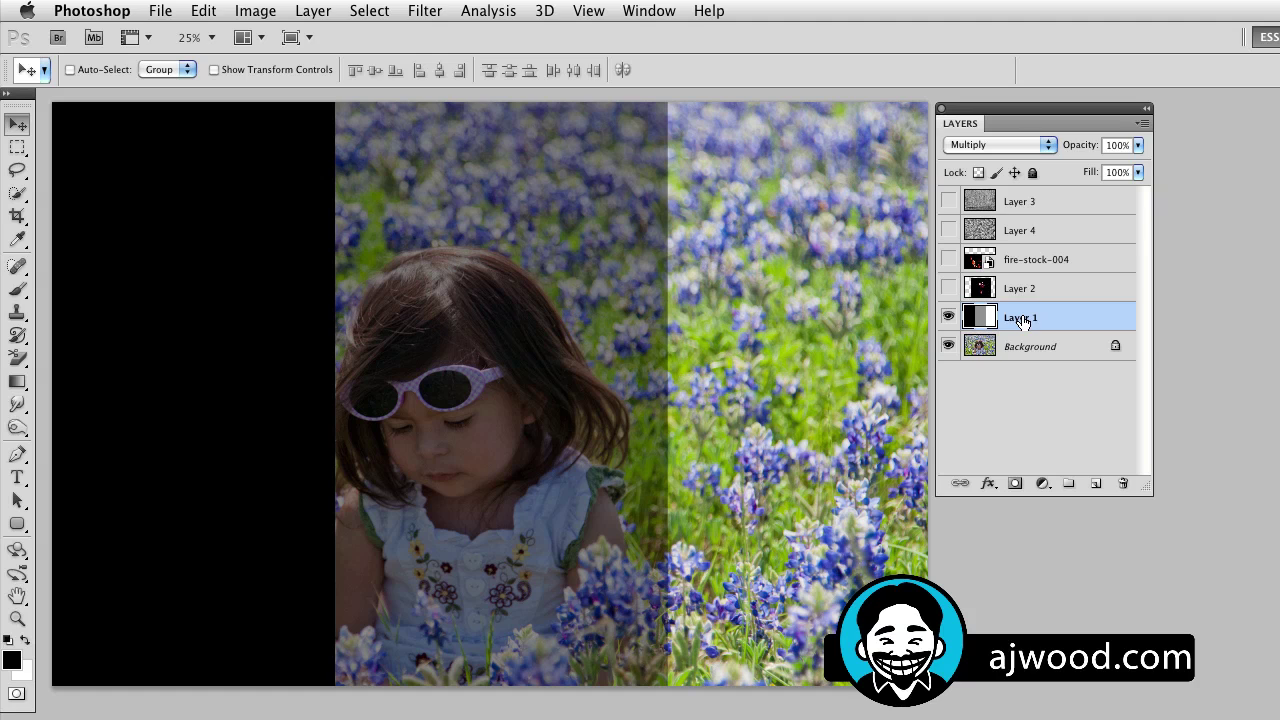
key("shift+alt+s")
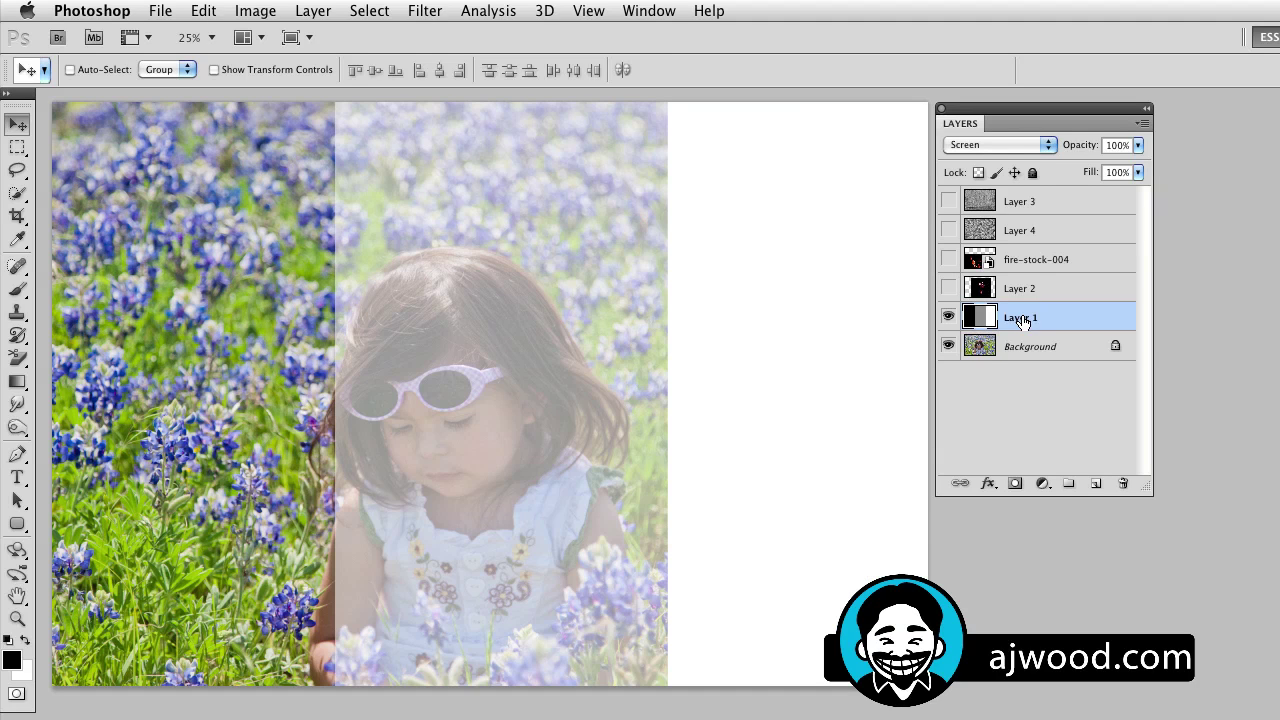
key("shift+alt+o")
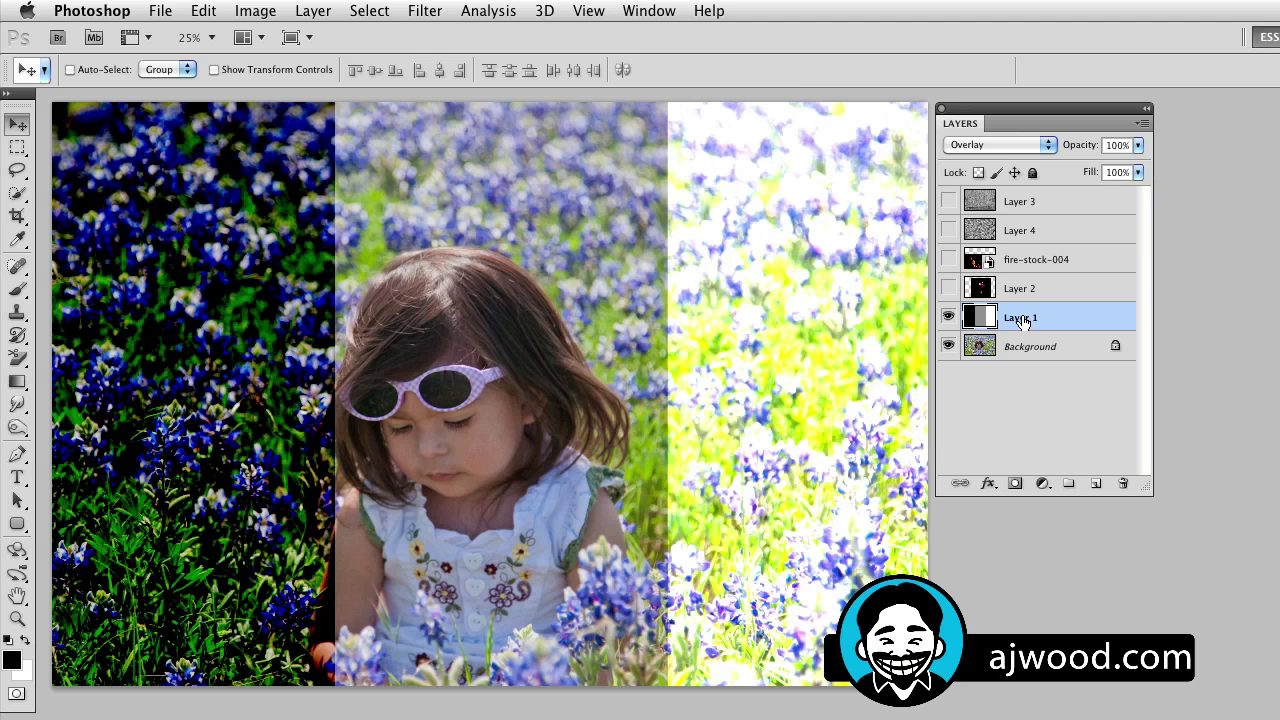